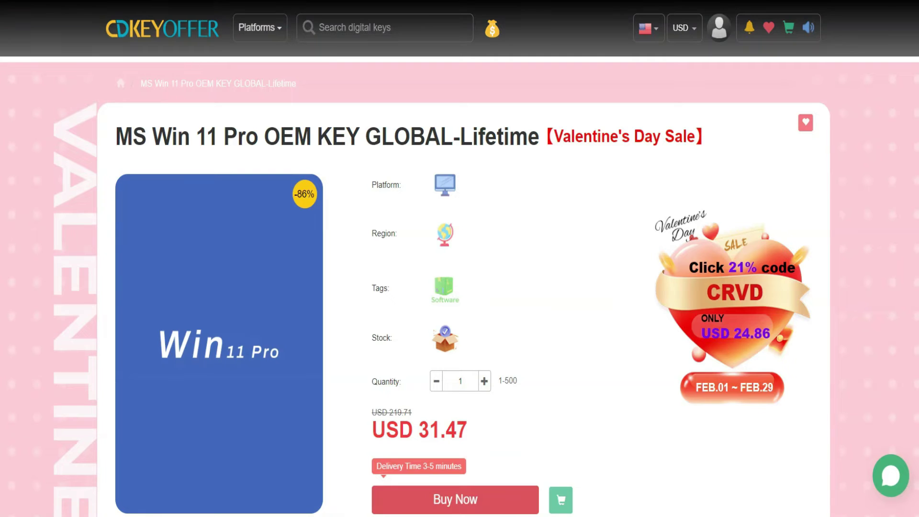
Step: Order the MS Win 11 Pro OEM key and apply promotion code MAA25 to the order
click(485, 500)
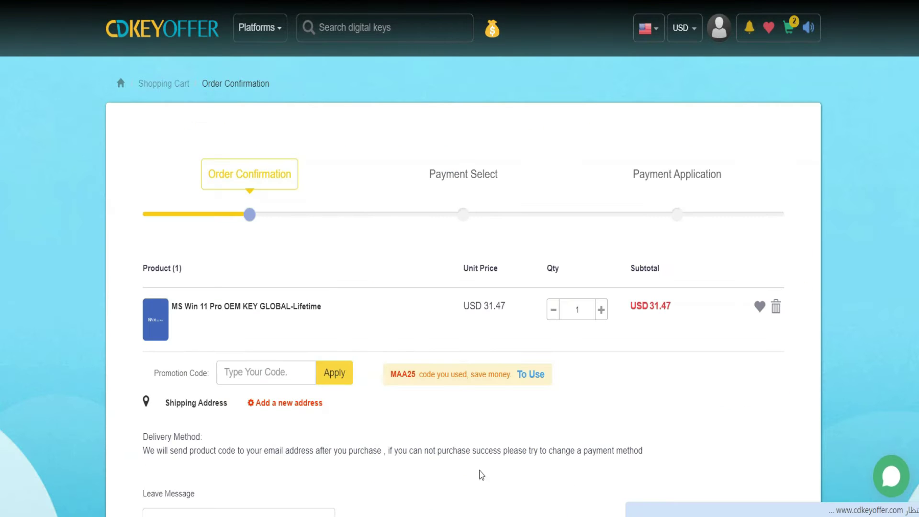
right_click(313, 373)
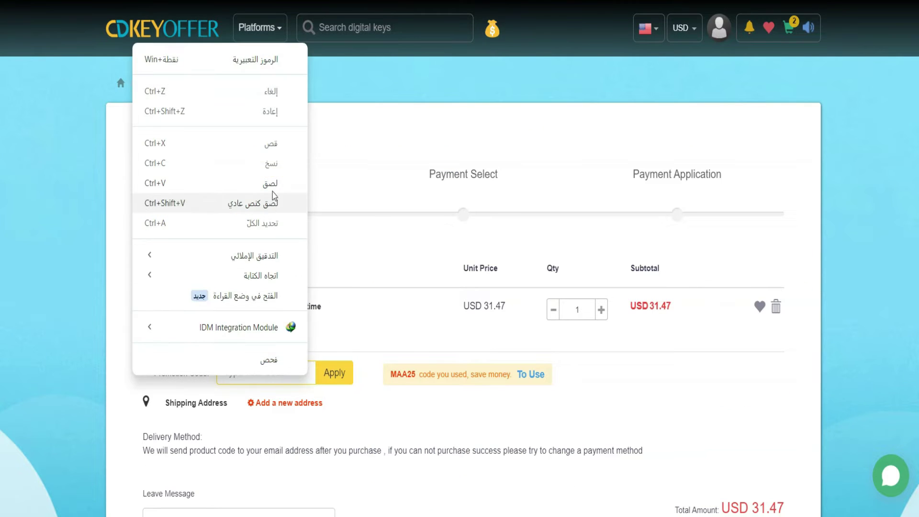
click(301, 178)
click(331, 373)
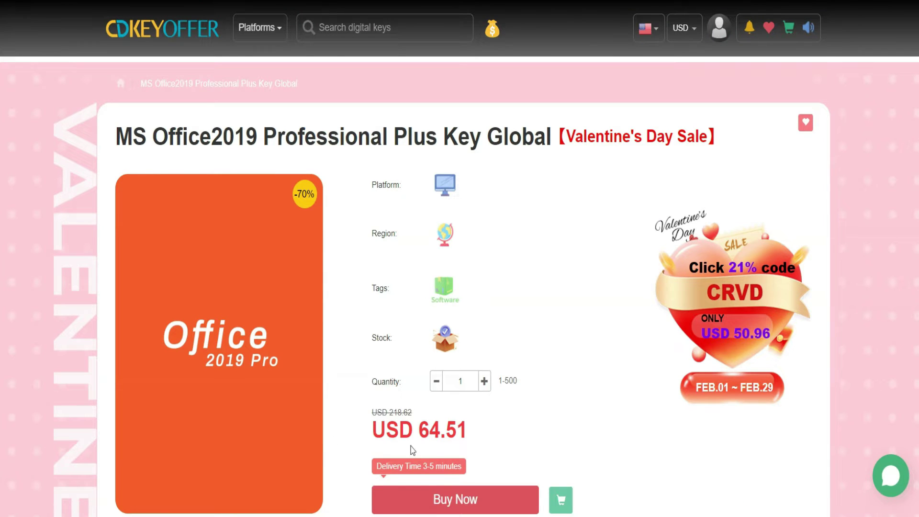
Step: Order the MS Office2019 Professional Plus key and apply promotion code MAA25 to the order
click(462, 499)
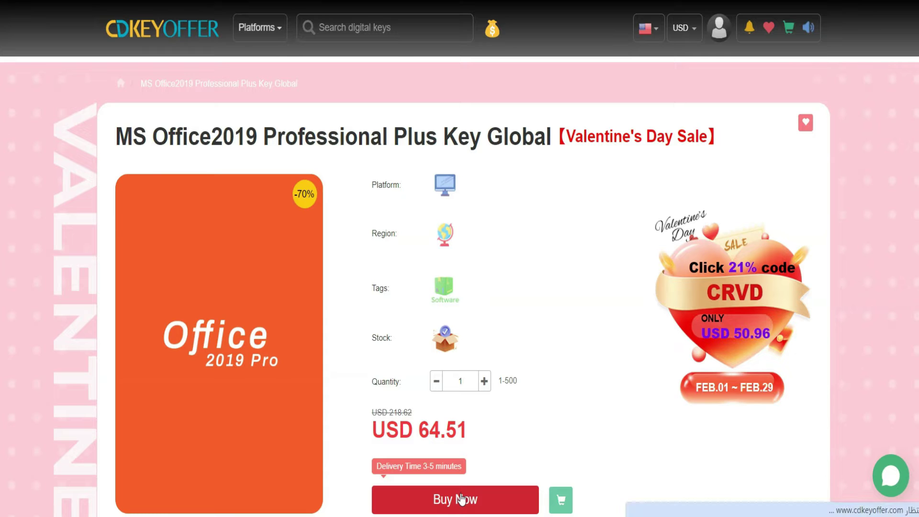
right_click(297, 375)
click(268, 183)
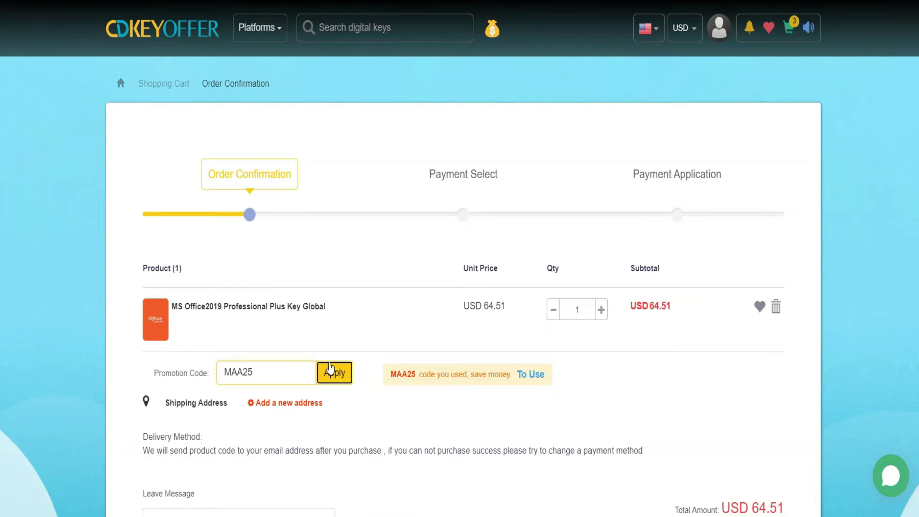
click(330, 370)
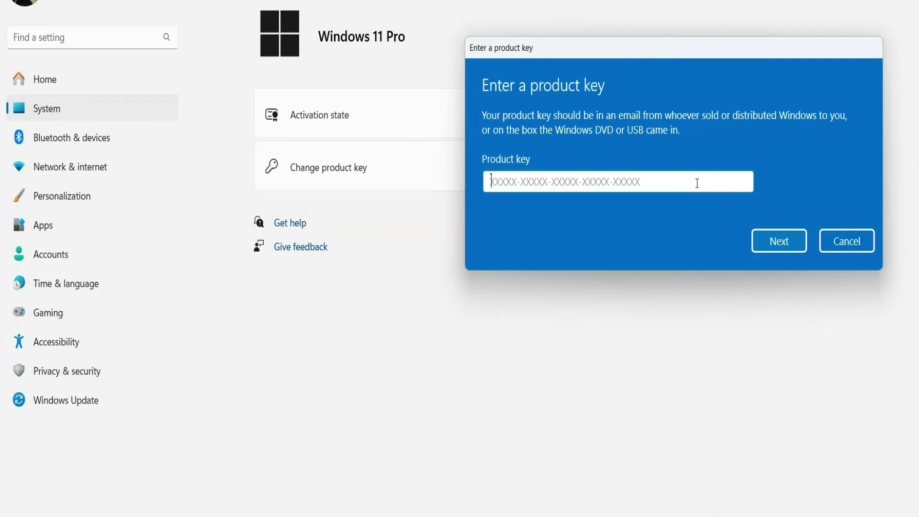
Step: Paste the Windows product key into the product key field and submit it for activation
right_click(697, 182)
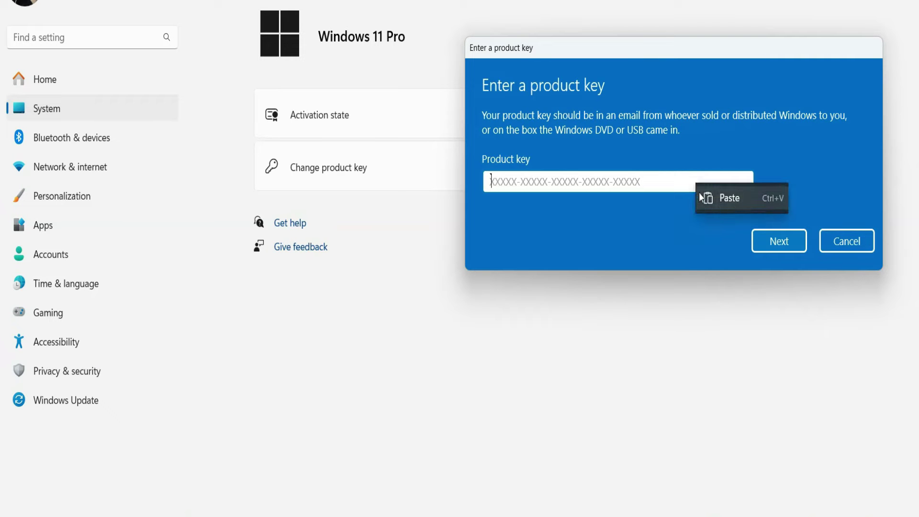
click(709, 199)
click(769, 245)
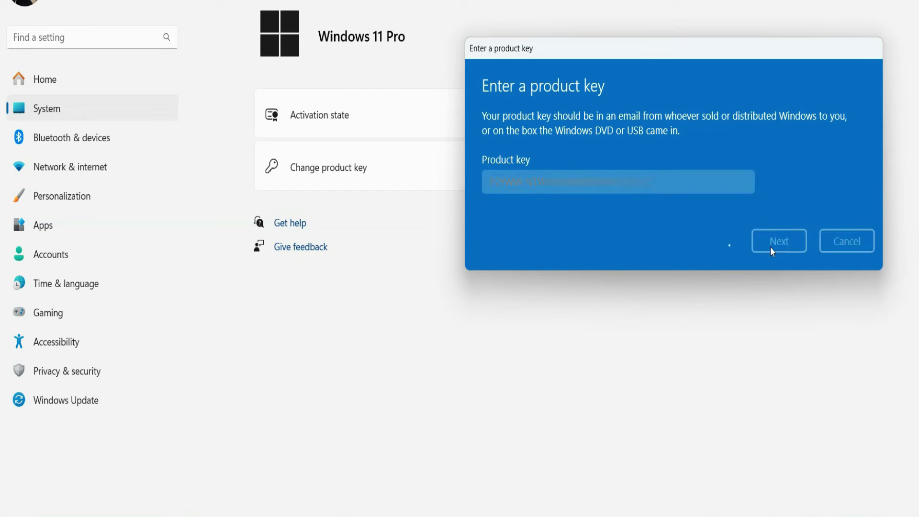
click(777, 221)
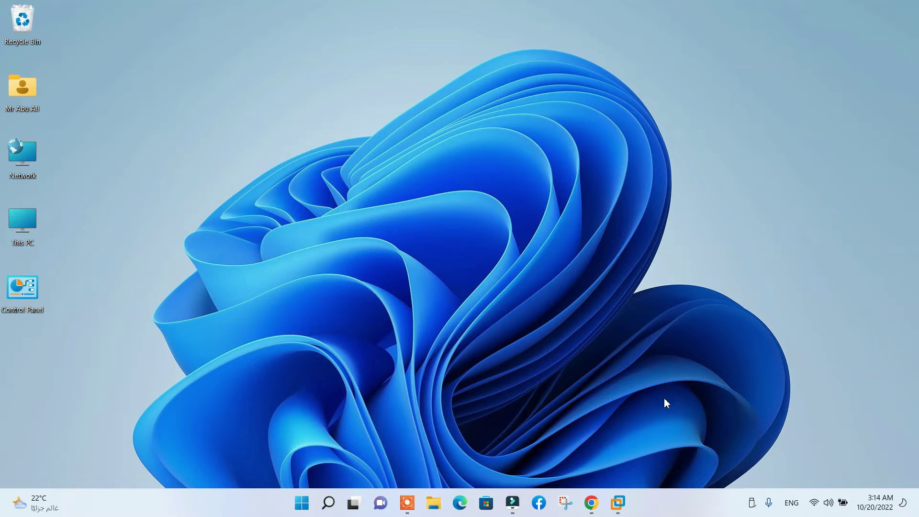
Step: Open the computer's power options from the Windows desktop
click(306, 495)
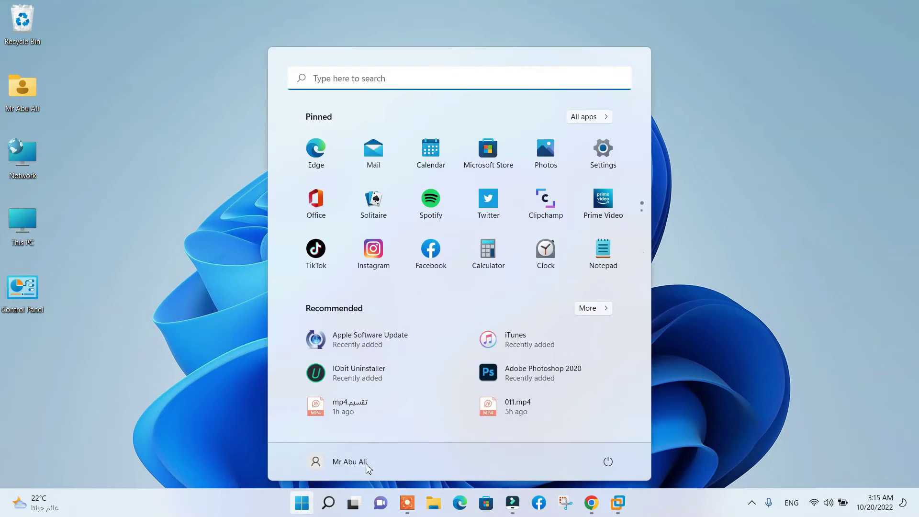
click(606, 461)
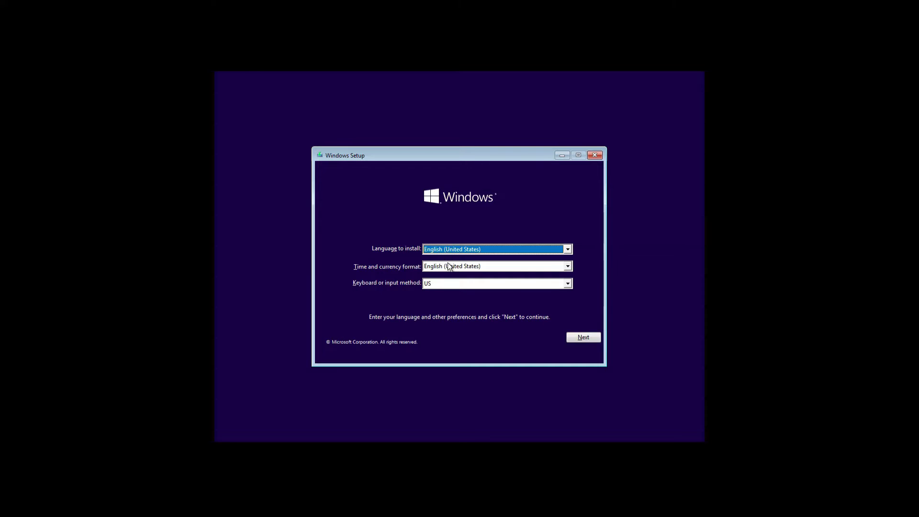
Step: Set the installer's time and currency format to Arabic (Egypt) and accept the language preferences
click(449, 265)
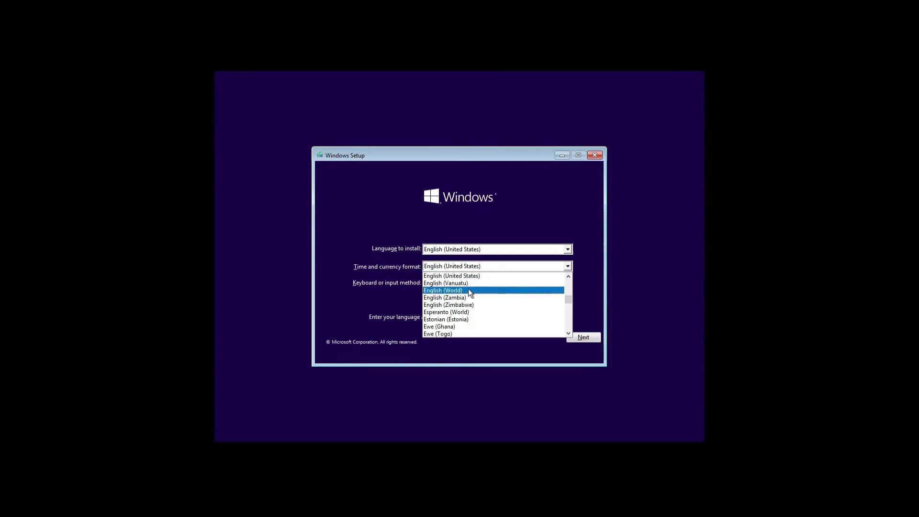
scroll(478, 307, up, 8)
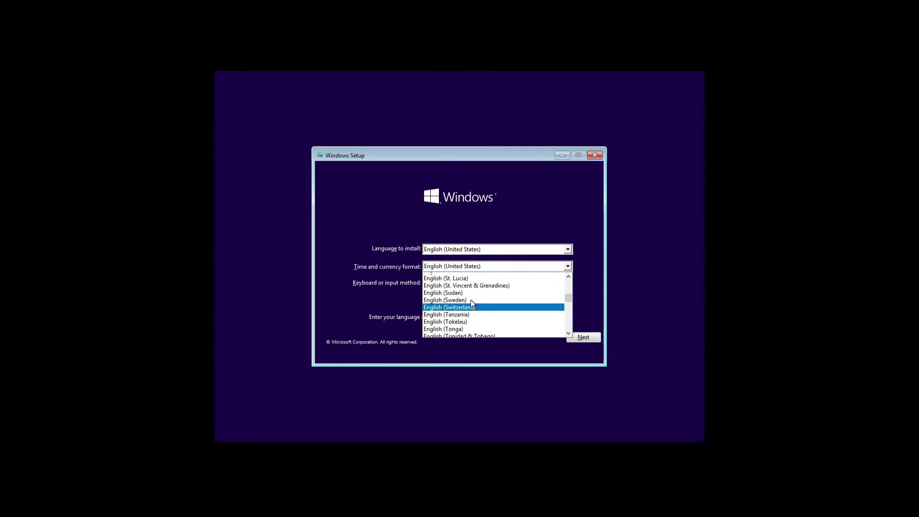
scroll(461, 294, up, 10)
click(497, 298)
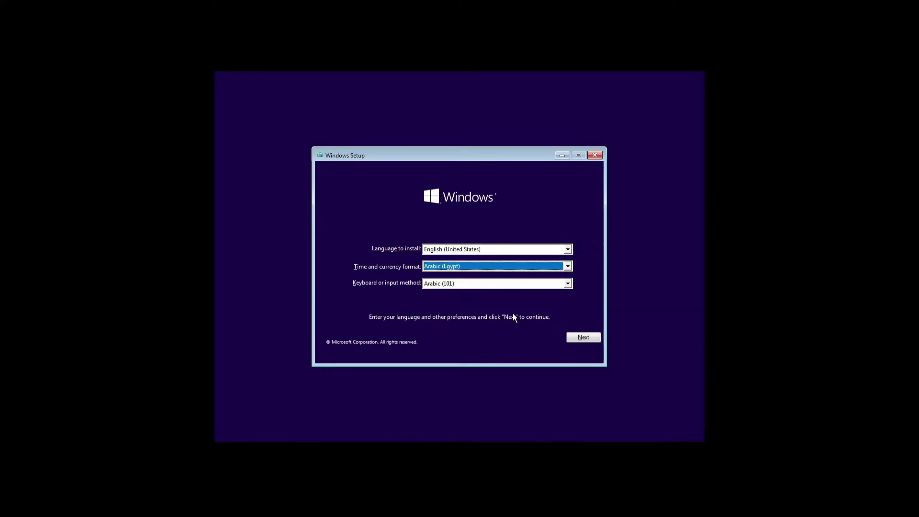
click(579, 335)
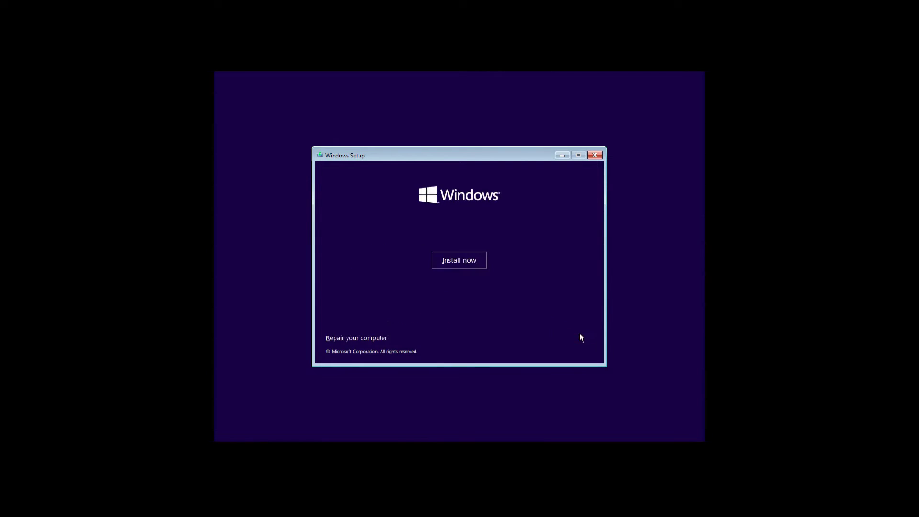
Step: Start the Windows installation and skip activation by declaring that there is no product key
click(473, 268)
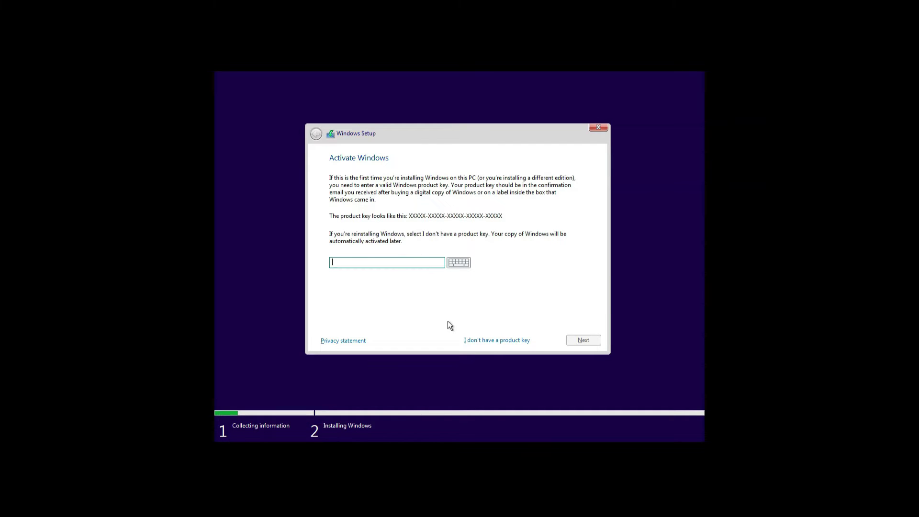
click(471, 340)
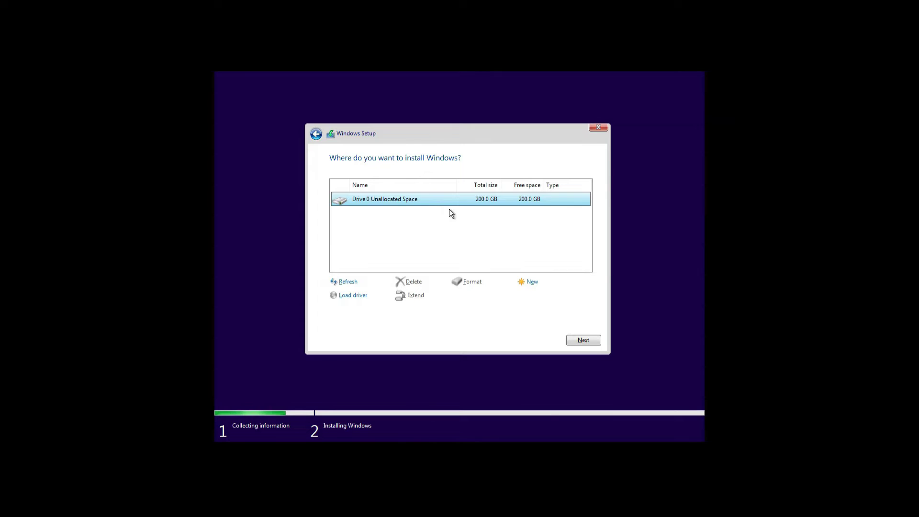
Step: Create a 100000 MB partition from Drive 0's unallocated space and accept the additional system partition
click(528, 285)
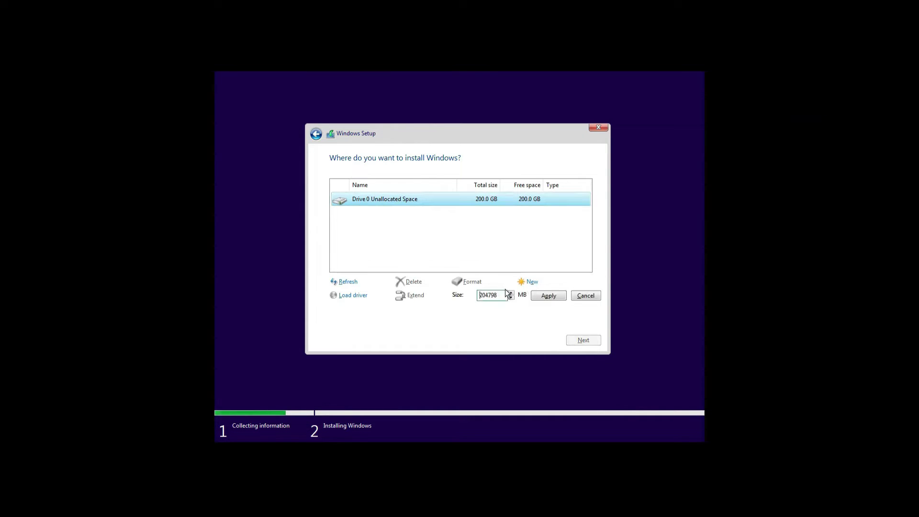
drag(500, 294, 481, 297)
text(100000)
click(549, 296)
click(527, 296)
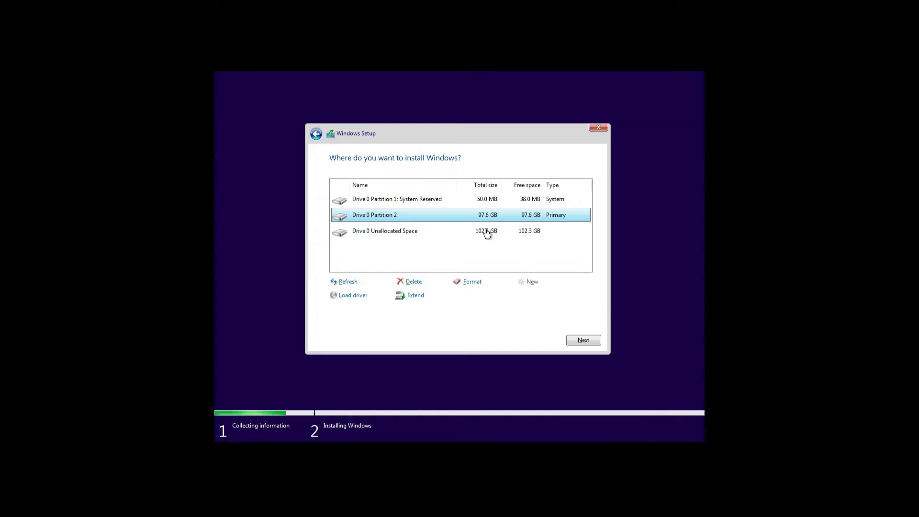
Step: Create a 50000 MB partition from the remaining unallocated space on Drive 0
click(487, 232)
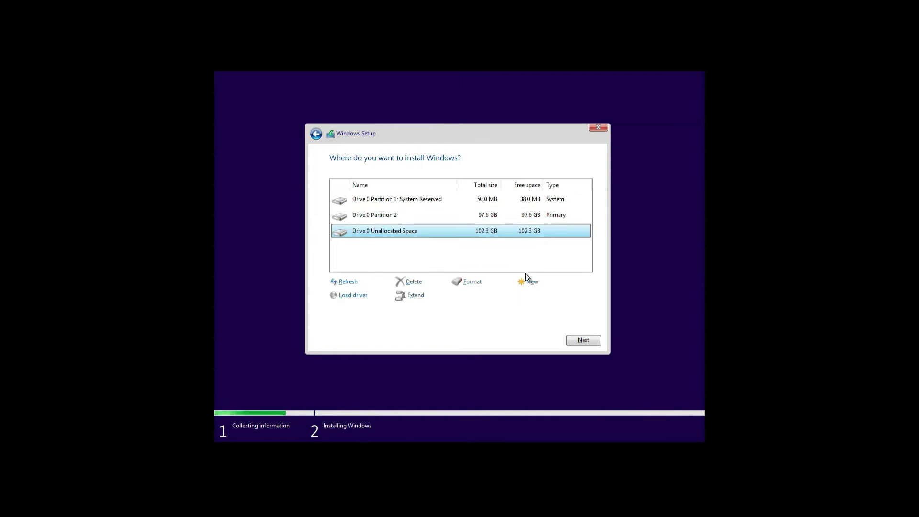
click(532, 284)
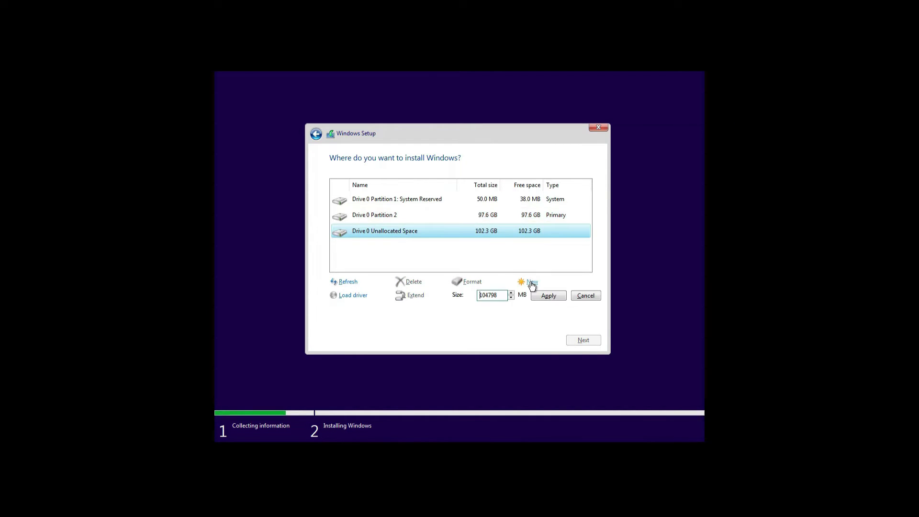
drag(498, 294, 467, 300)
text(50000)
click(538, 299)
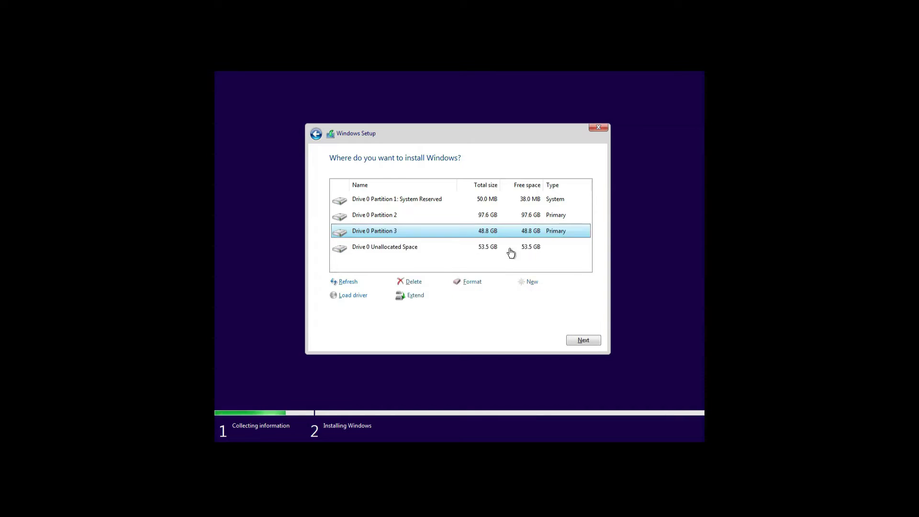
Step: Create a 54798 MB partition from all the unallocated space left on Drive 0
click(476, 250)
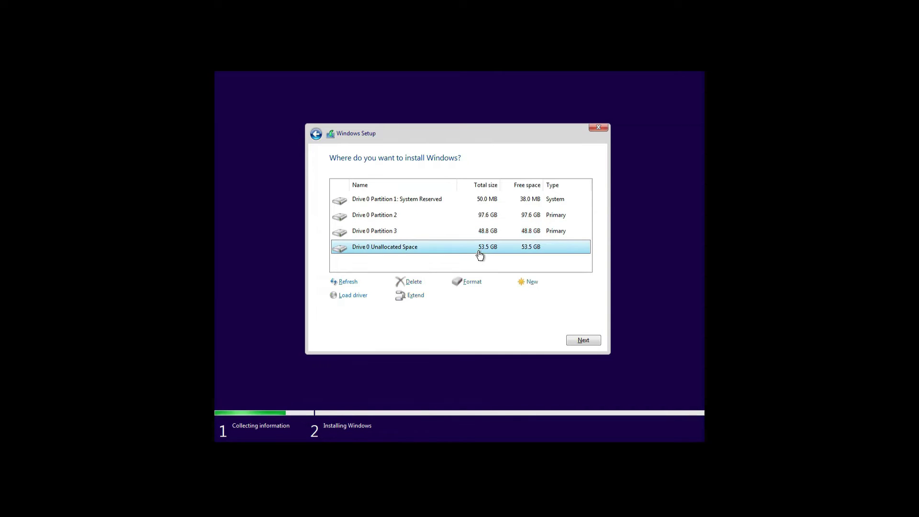
click(538, 282)
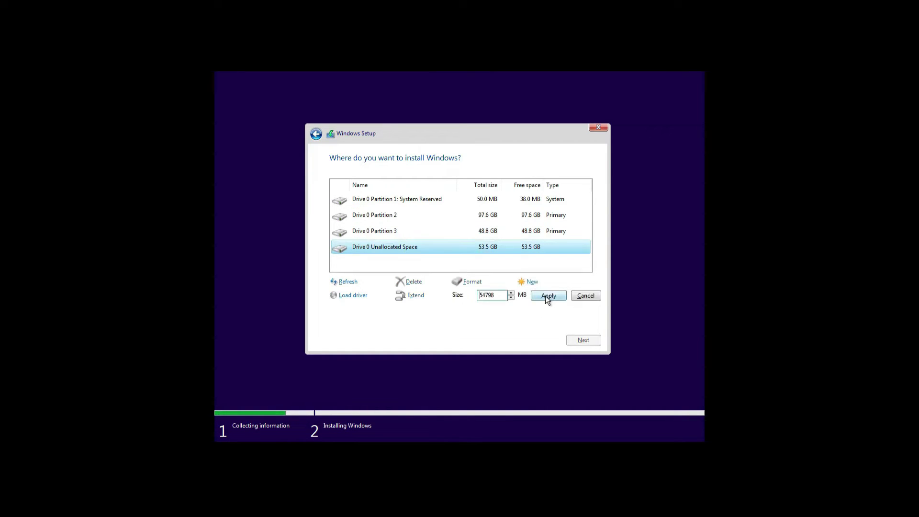
click(547, 297)
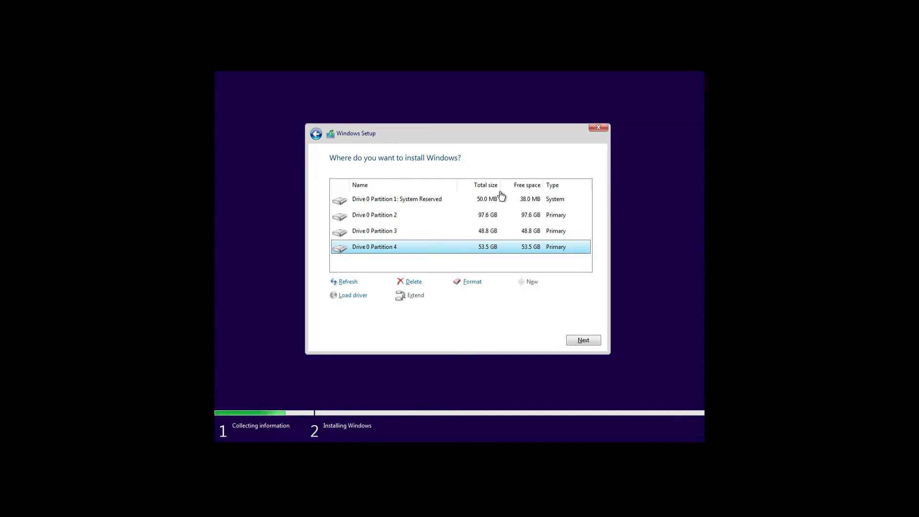
Step: Delete the 97.6 GB primary partition and the System Reserved partition from Drive 0
click(457, 201)
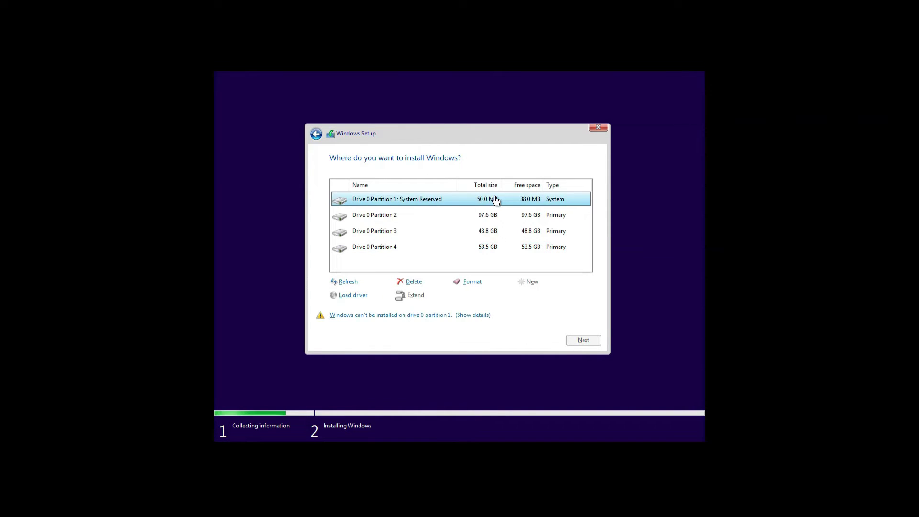
click(480, 217)
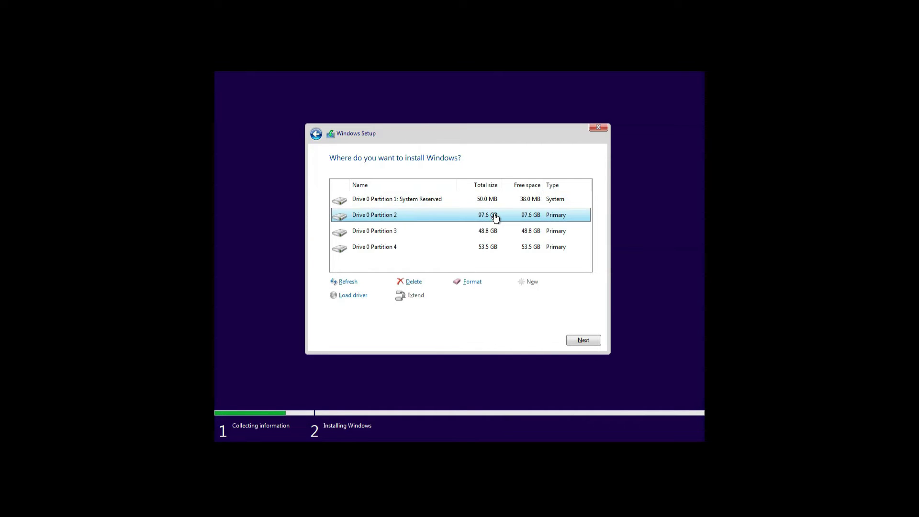
click(412, 281)
click(521, 297)
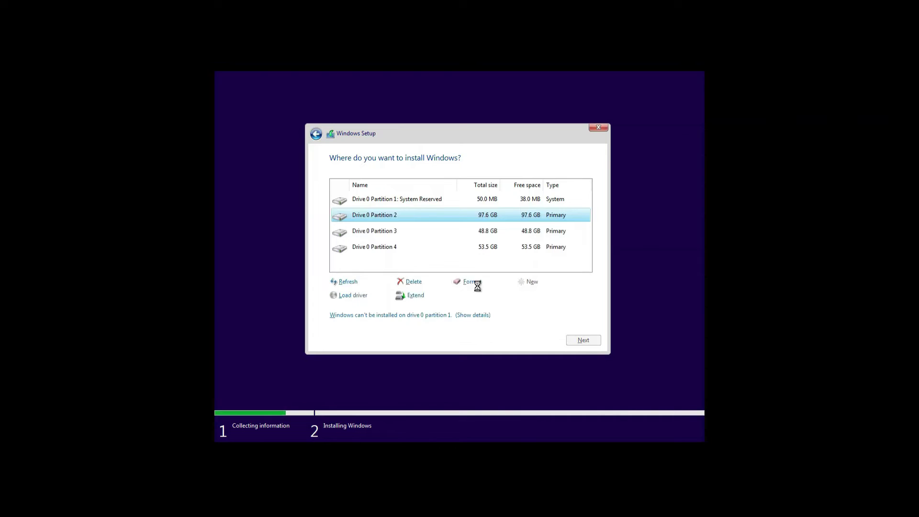
click(468, 205)
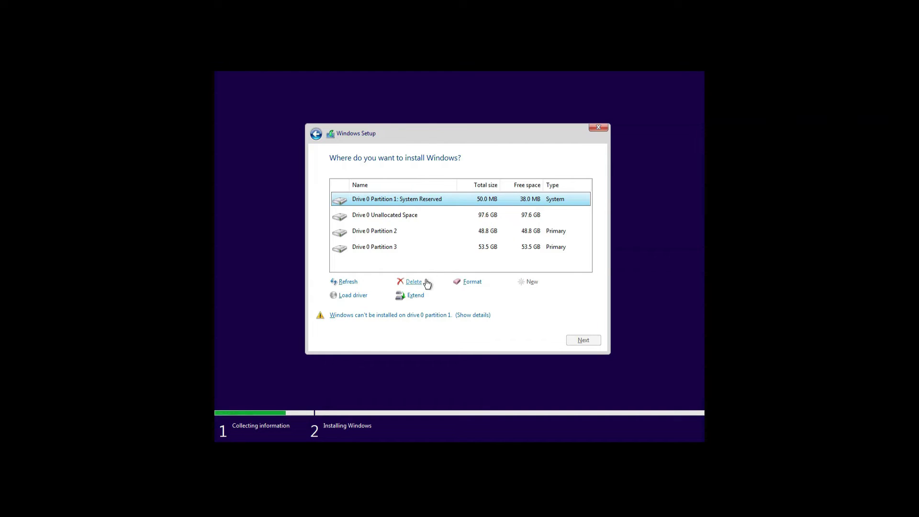
click(410, 286)
click(523, 297)
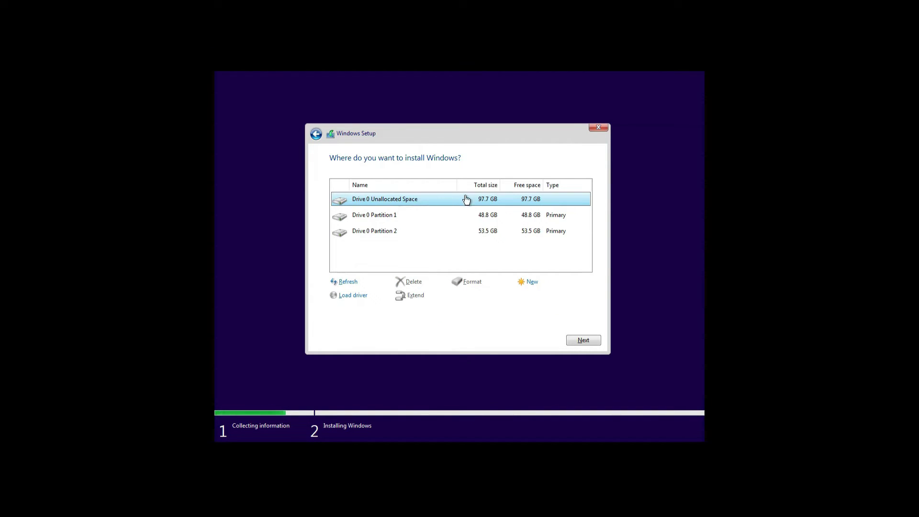
Step: Recreate a 100000 MB partition in Drive 0's unallocated space, accepting the extra system partition
click(529, 283)
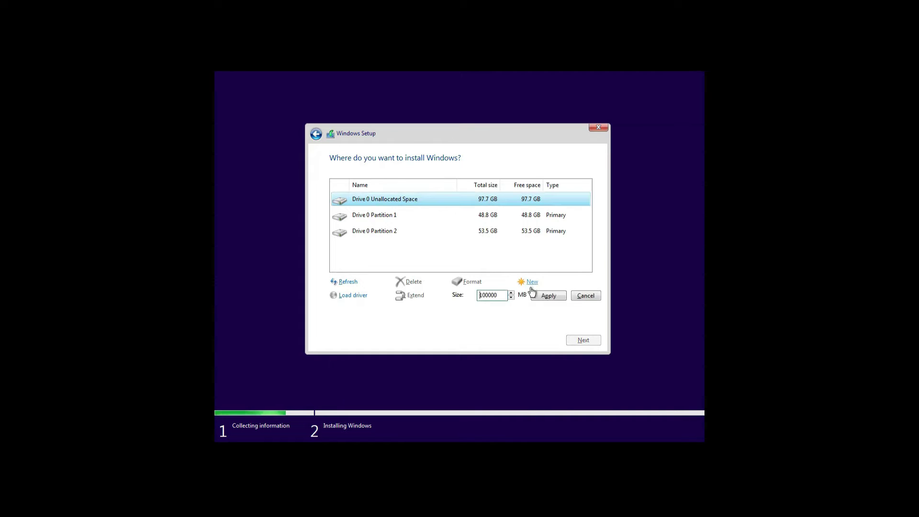
click(536, 298)
click(536, 298)
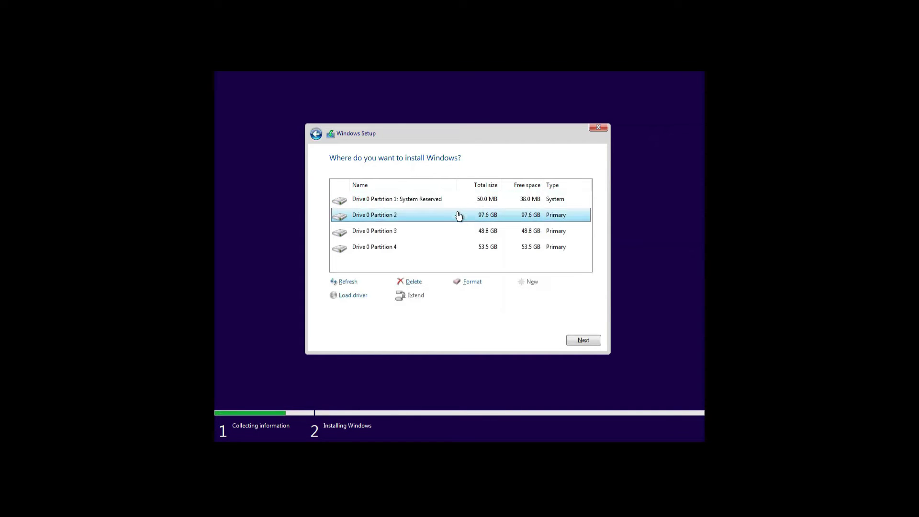
click(498, 202)
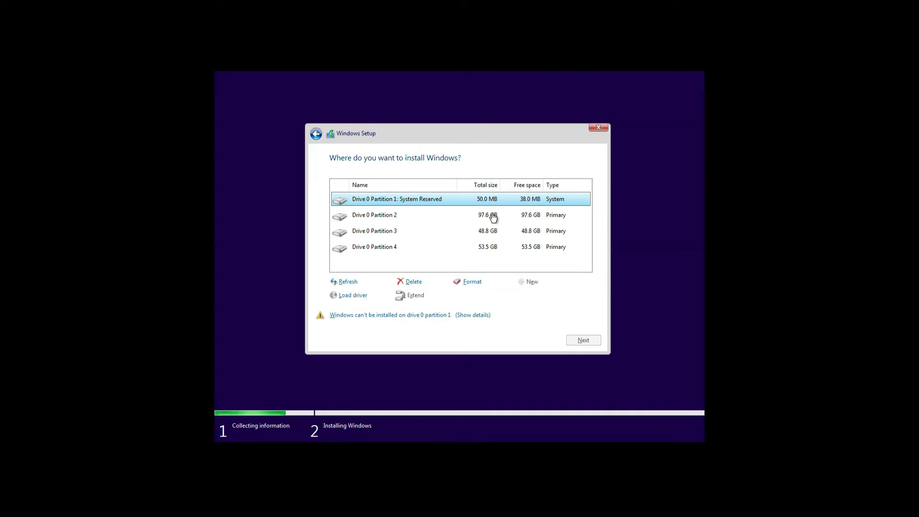
click(489, 218)
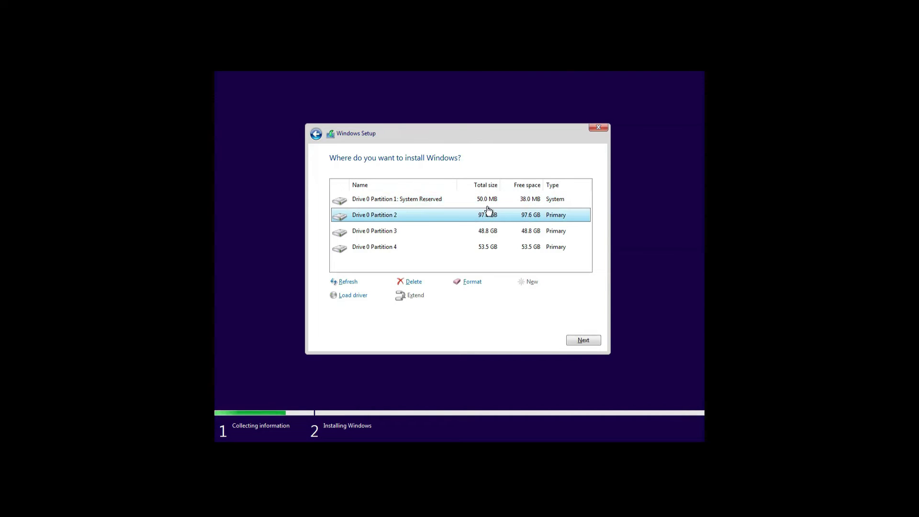
click(488, 202)
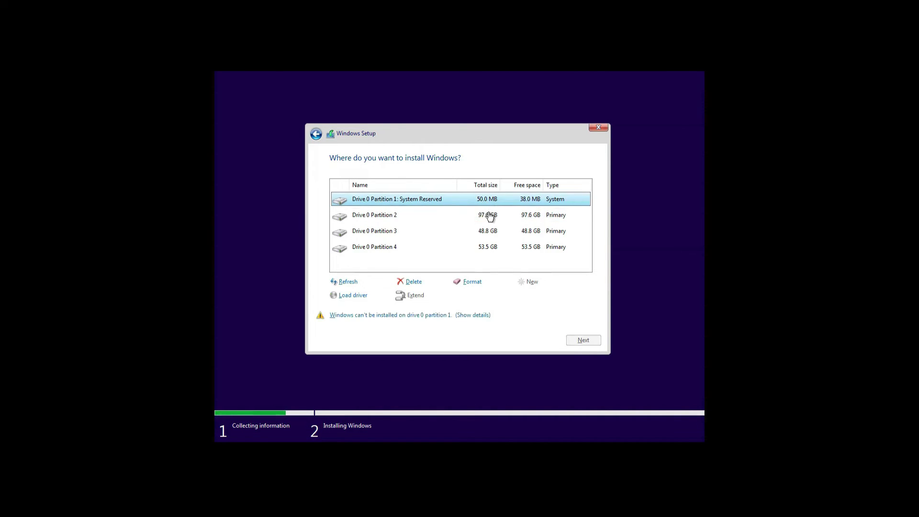
Step: Choose Drive 0 Partition 2 as the installation target and start installing Windows on it
click(490, 217)
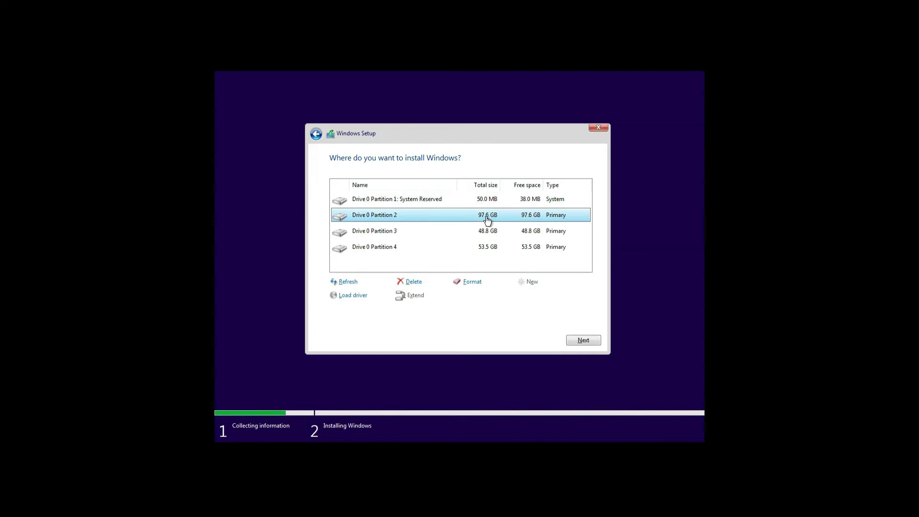
click(580, 344)
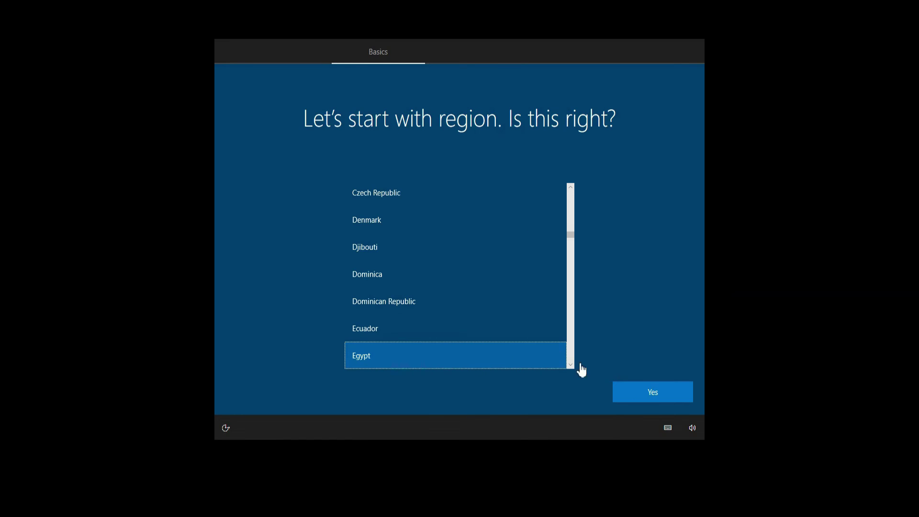
Step: Set the region to Egypt, with US as the primary keyboard layout and Arabic (Egypt) as the second layout's language
click(619, 391)
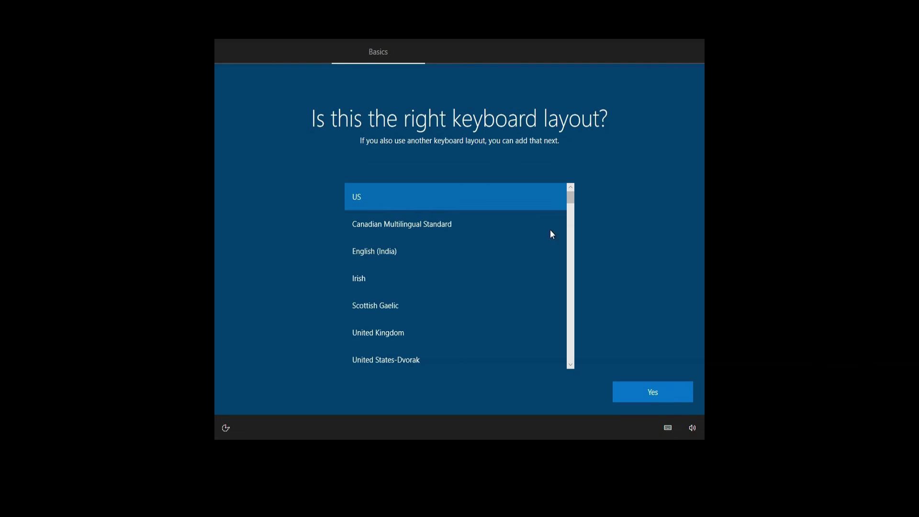
click(648, 392)
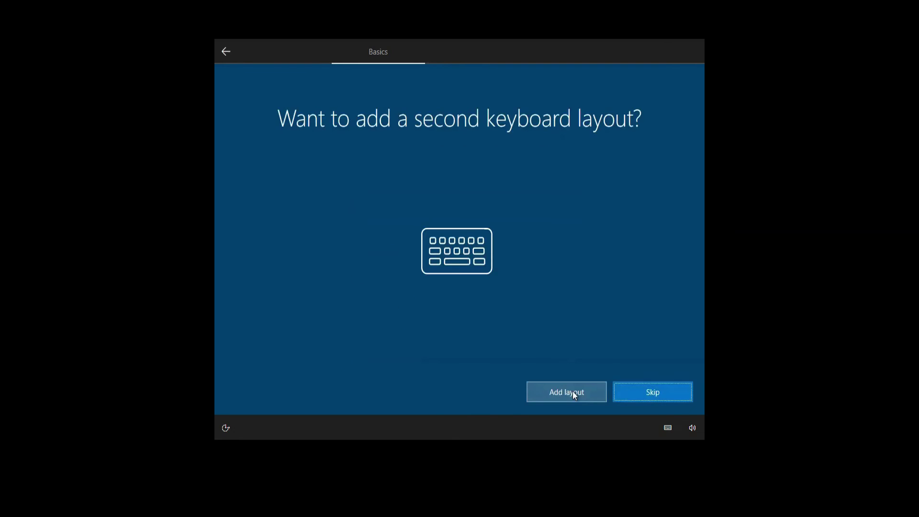
click(572, 391)
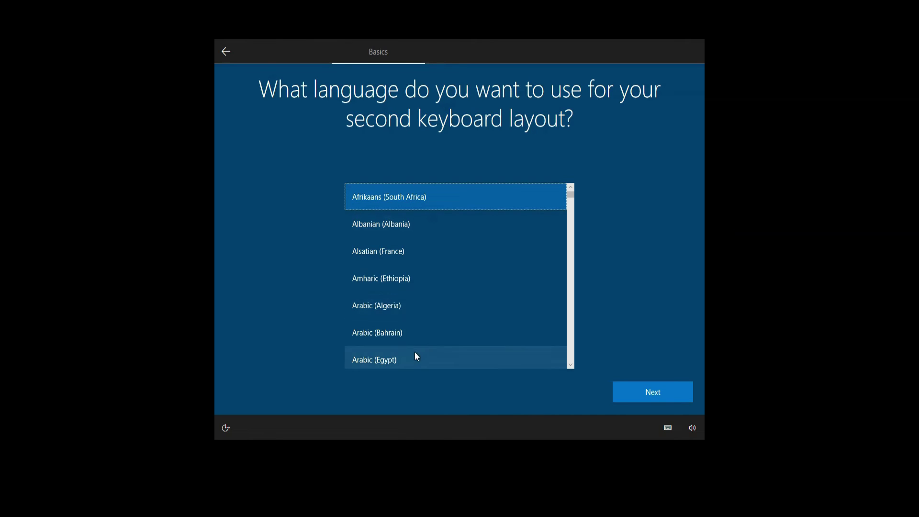
click(404, 361)
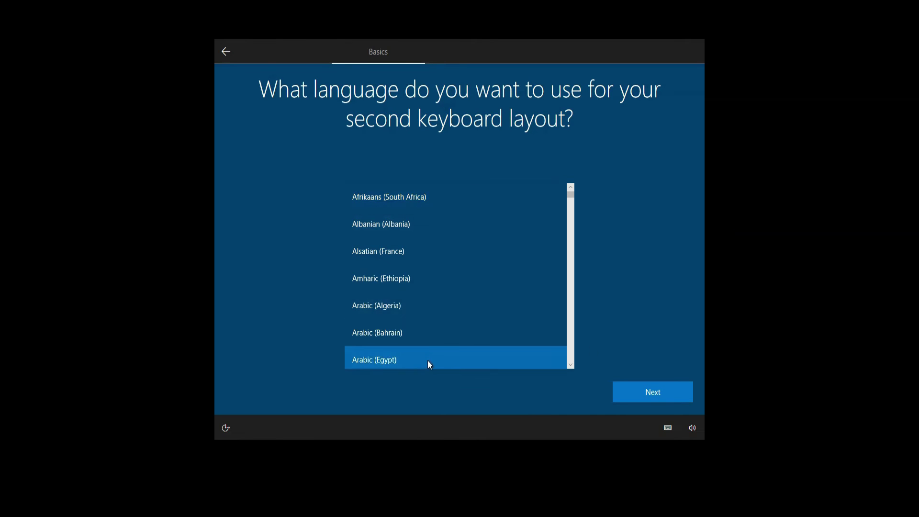
click(624, 395)
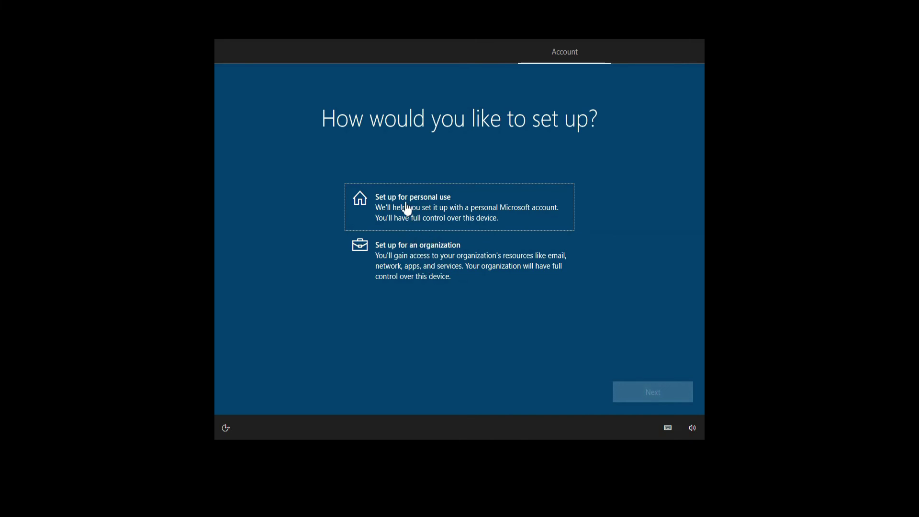
Step: Set up the device for personal use with an offline account and the limited experience
click(483, 200)
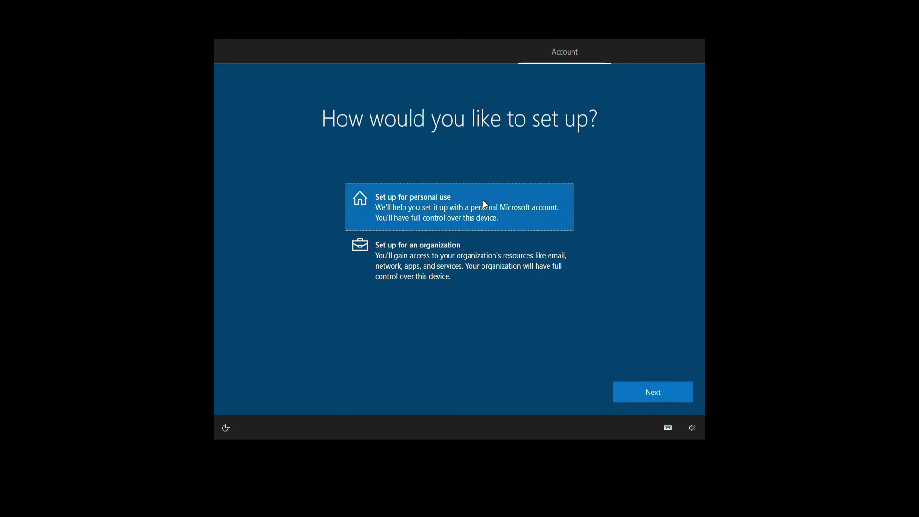
click(656, 394)
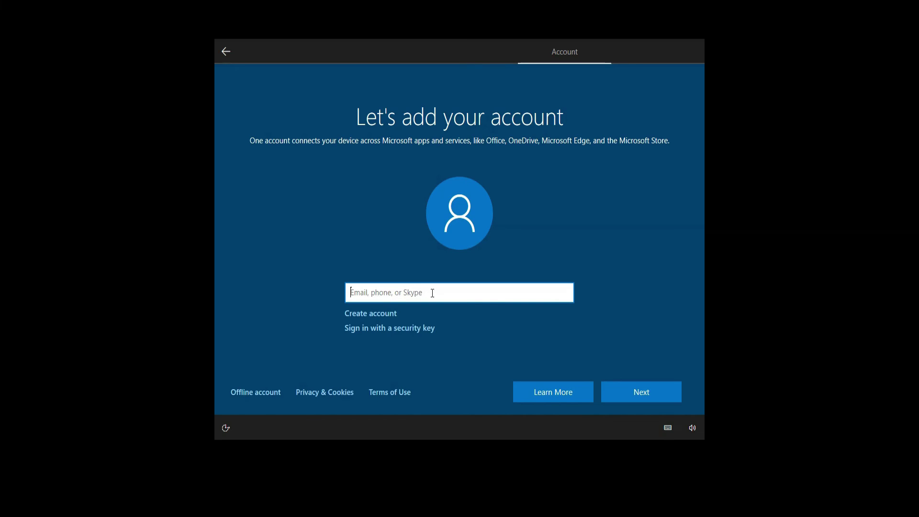
click(256, 393)
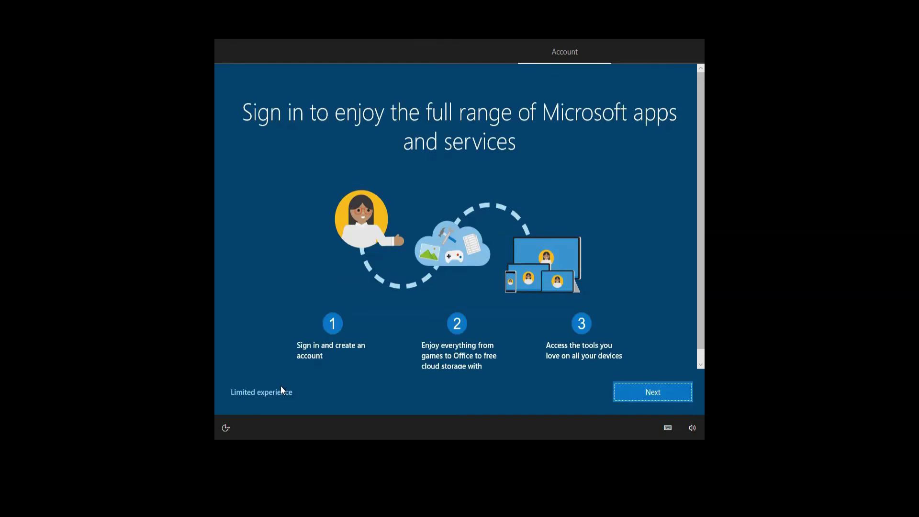
click(281, 393)
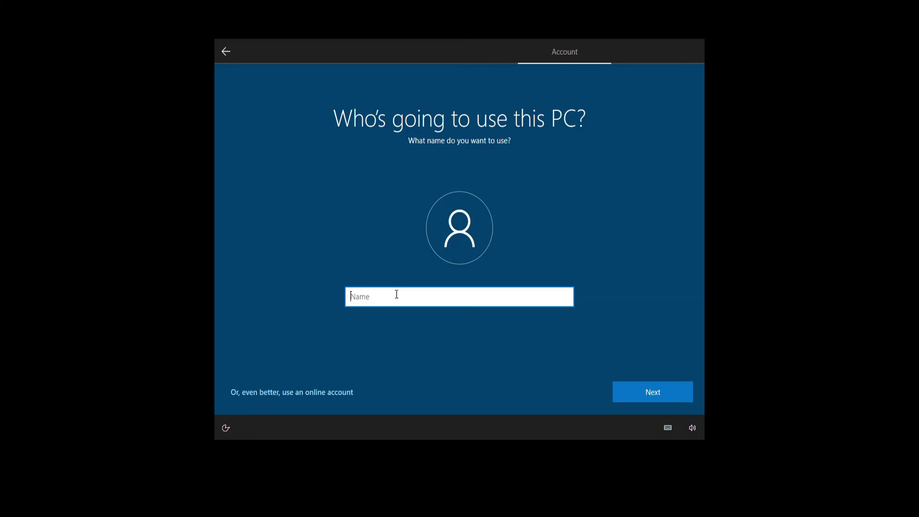
Step: Enter the local account's user name and continue with the password left blank
text(Mr Abu Ali)
click(635, 388)
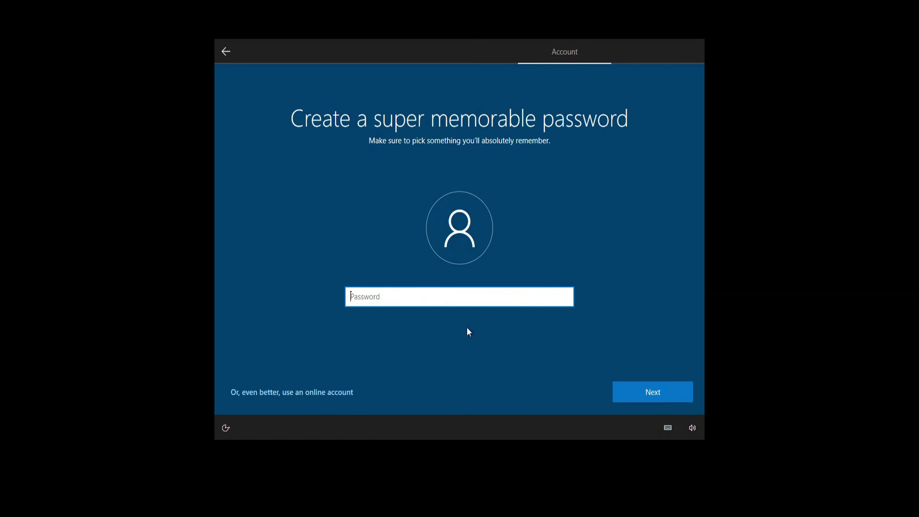
click(650, 392)
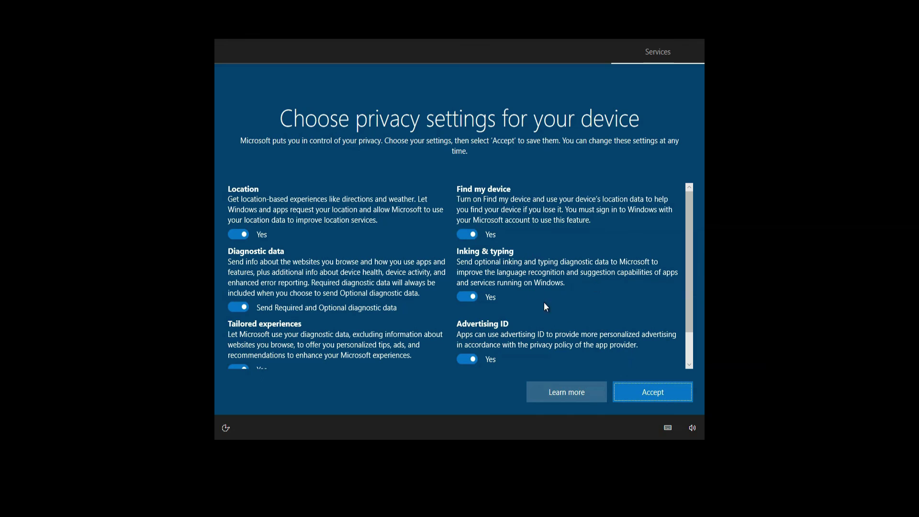
Step: Accept the default privacy settings and choose Entertainment, Gaming, School, Creativity, Business and Family as the device uses
click(630, 393)
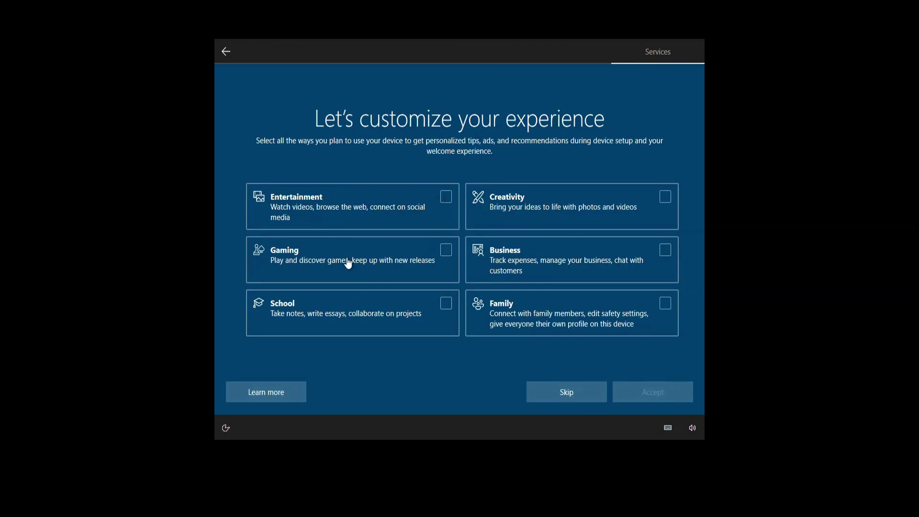
click(441, 205)
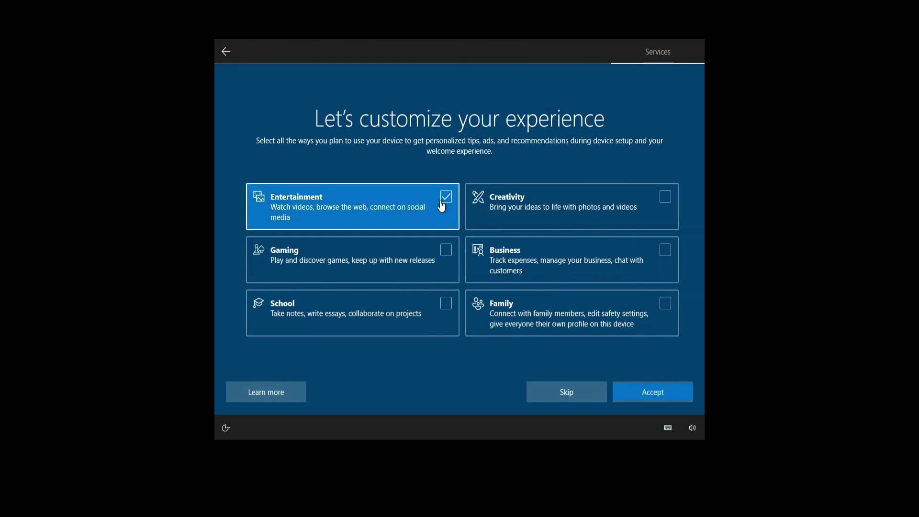
click(443, 257)
click(445, 308)
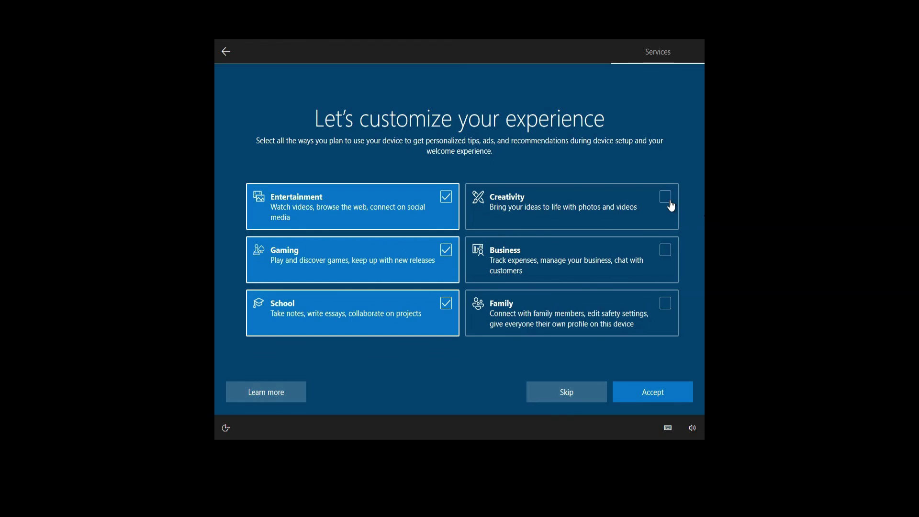
click(667, 199)
click(666, 251)
click(665, 304)
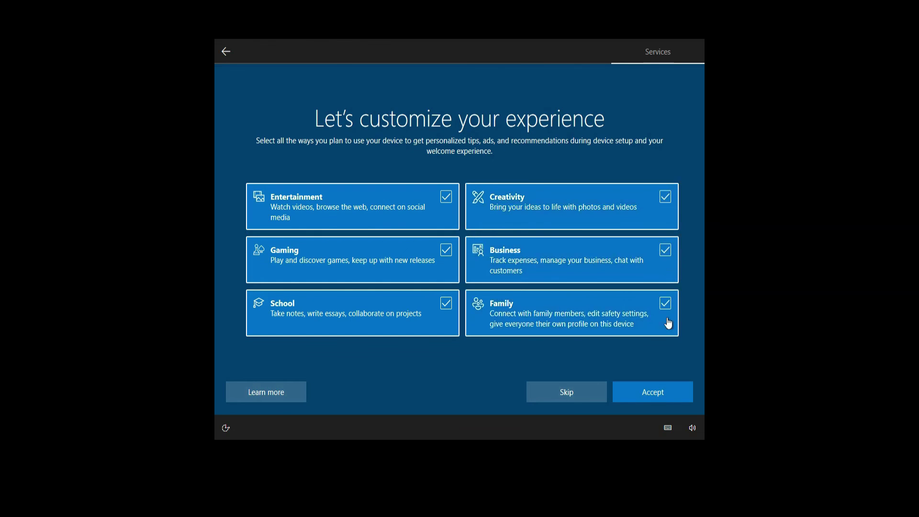
click(661, 392)
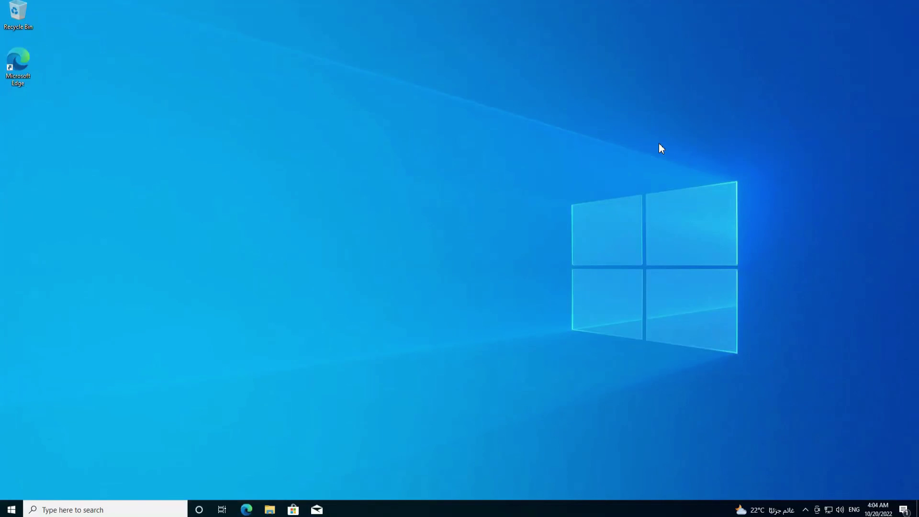
Step: Examine the drives under This PC in File Explorer, and return to the desktop
click(12, 509)
click(43, 504)
click(270, 508)
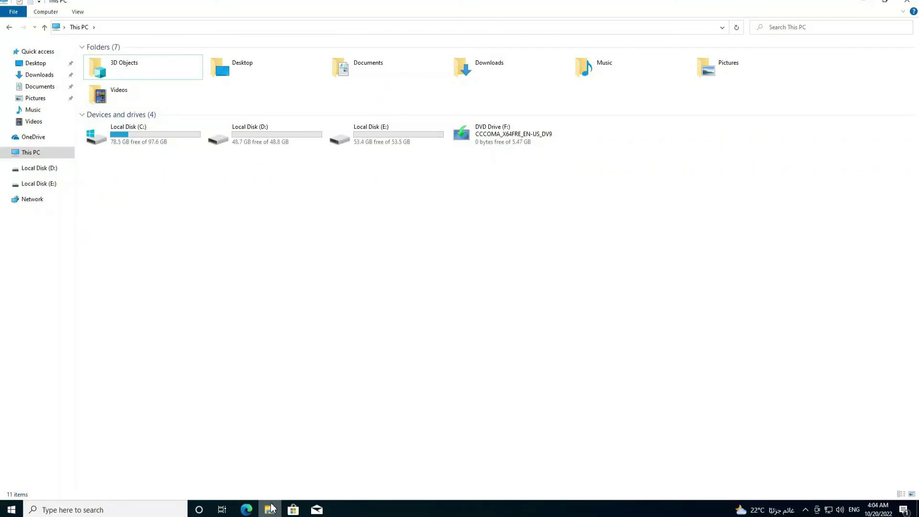
click(863, 4)
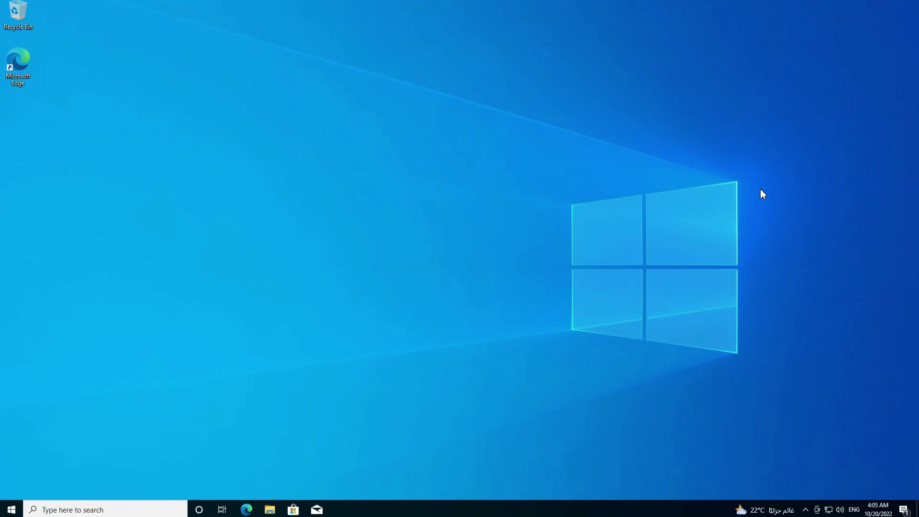